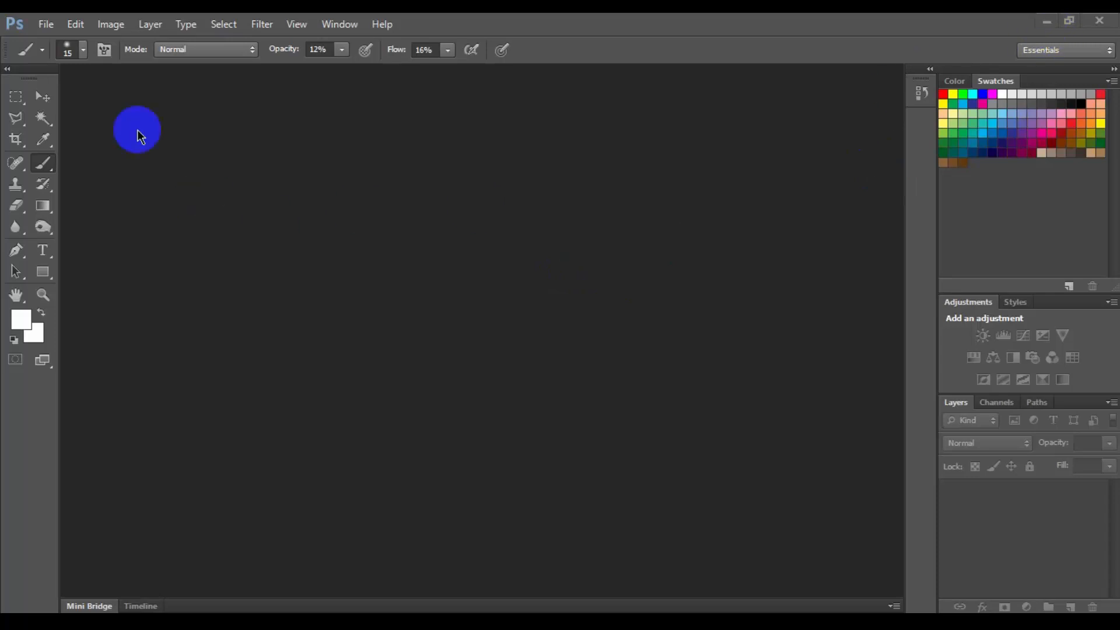
Open the portrait a.jpg from the desktop in Photoshop
{"action": "left_click", "coordinate": [48, 24]}
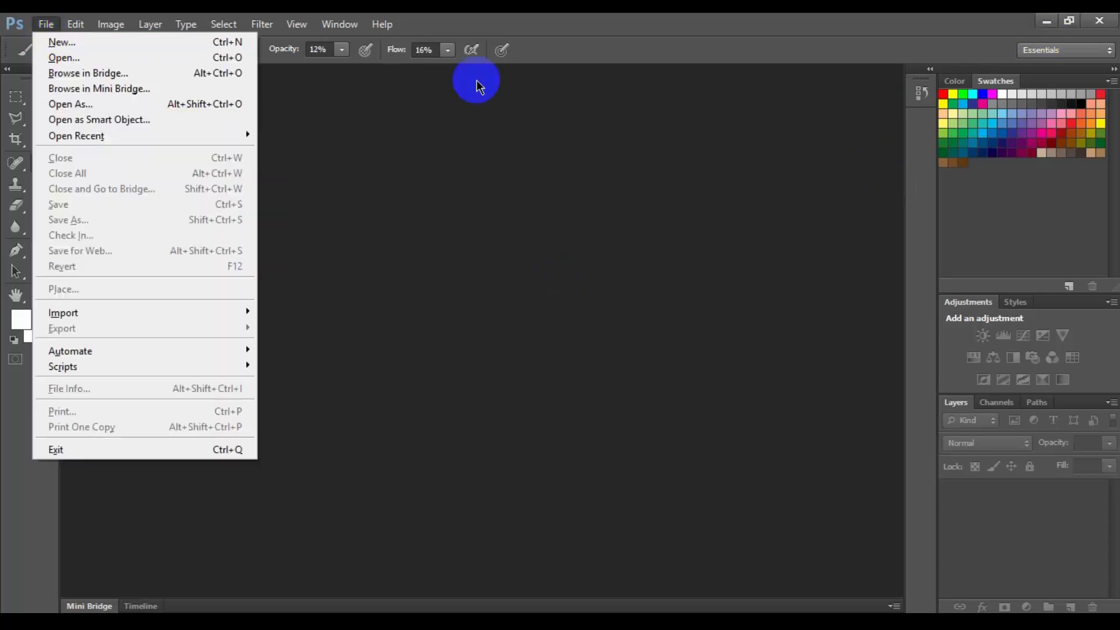
{"action": "left_click", "coordinate": [610, 21]}
{"action": "left_click", "coordinate": [1045, 22]}
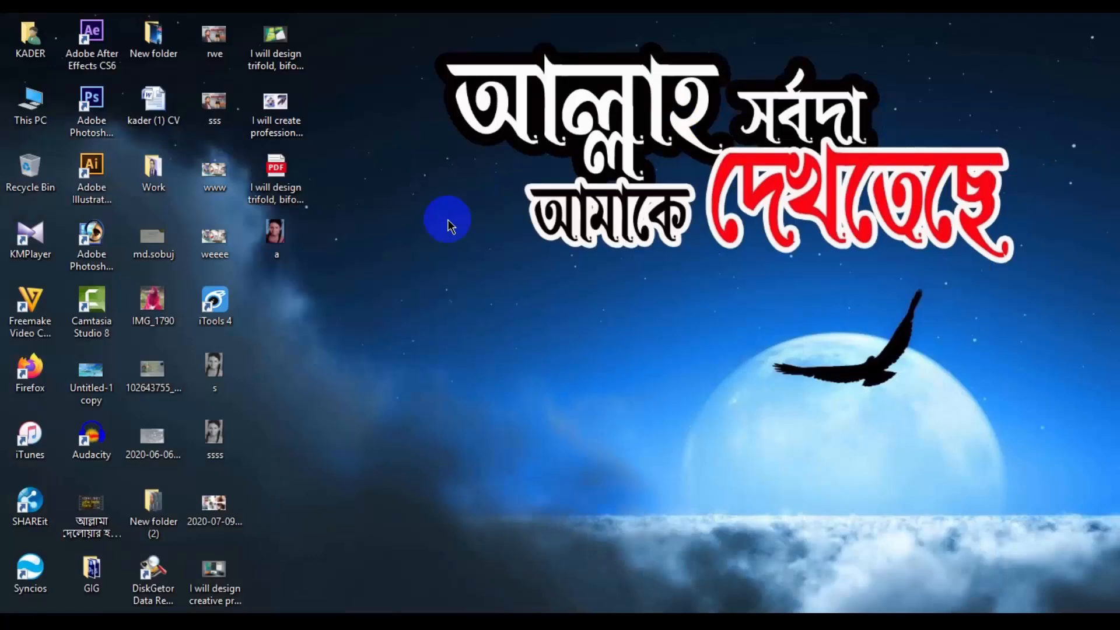
{"action": "left_click", "coordinate": [291, 241]}
{"action": "left_click_drag", "start_coordinate": [276, 239], "coordinate": [479, 362]}
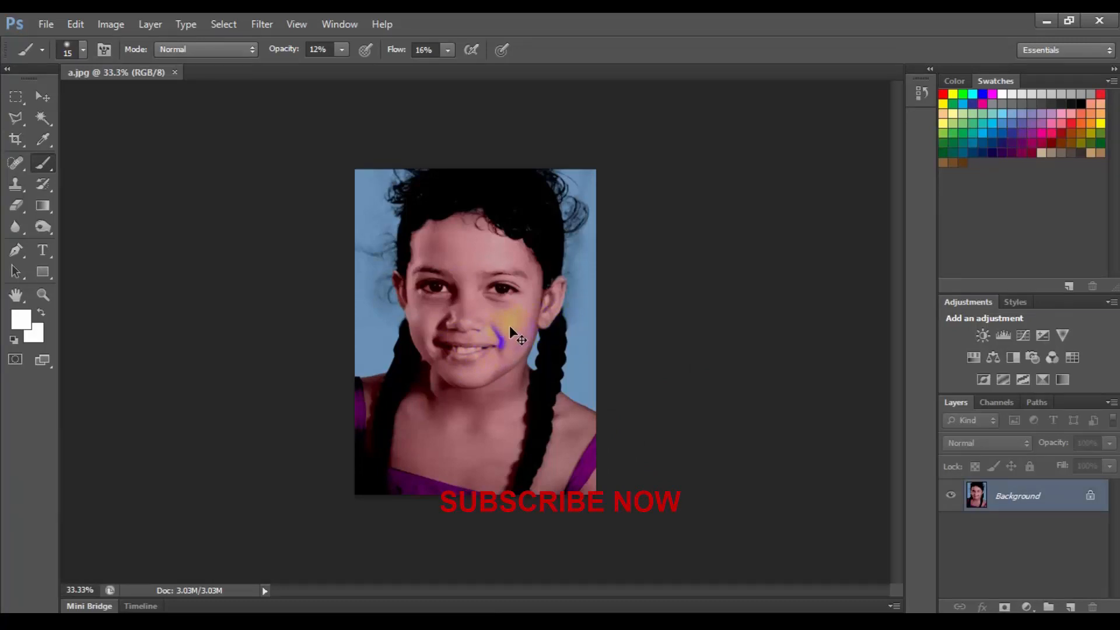
Duplicate the portrait's Background layer onto a new layer
{"action": "key", "text": "ctrl+minus"}
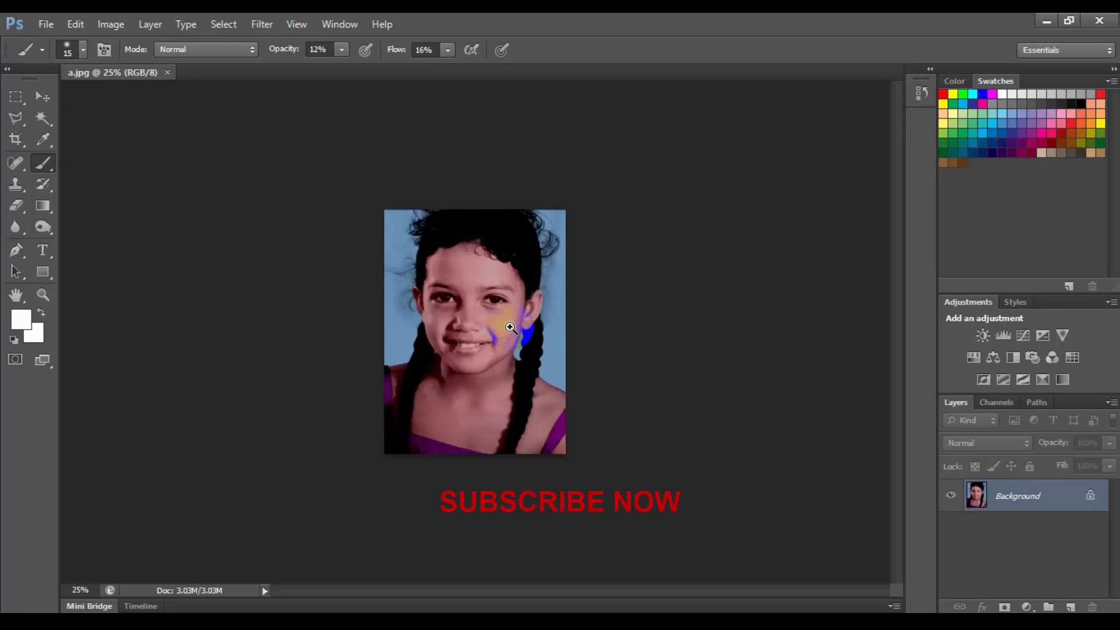
{"action": "key", "text": "ctrl+plus"}
{"action": "key", "text": "ctrl+plus"}
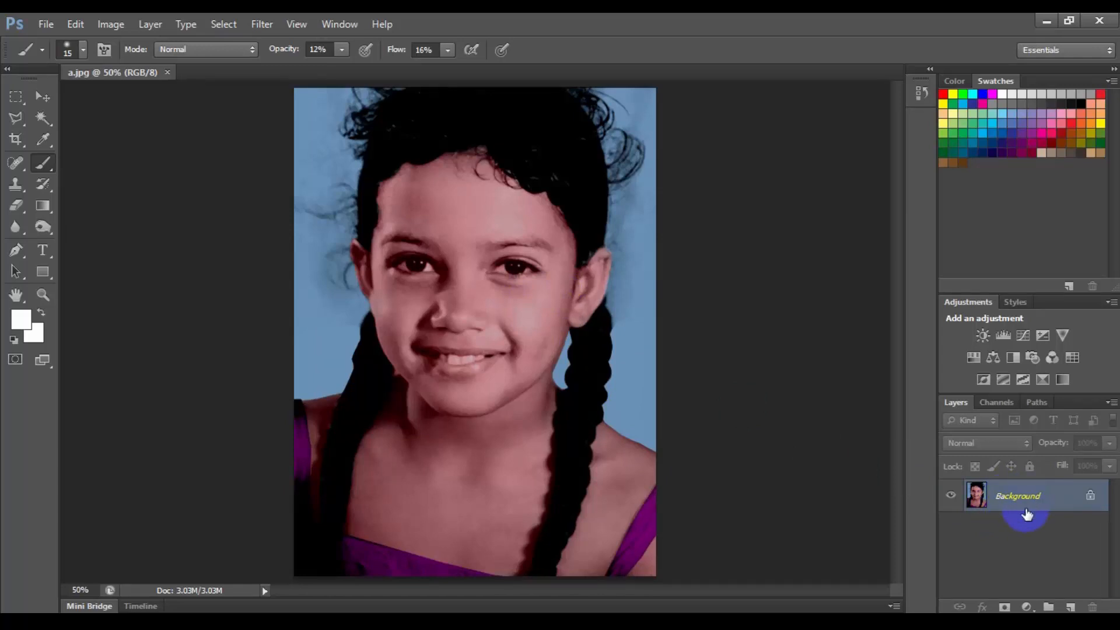
{"action": "key", "text": "ctrl+j"}
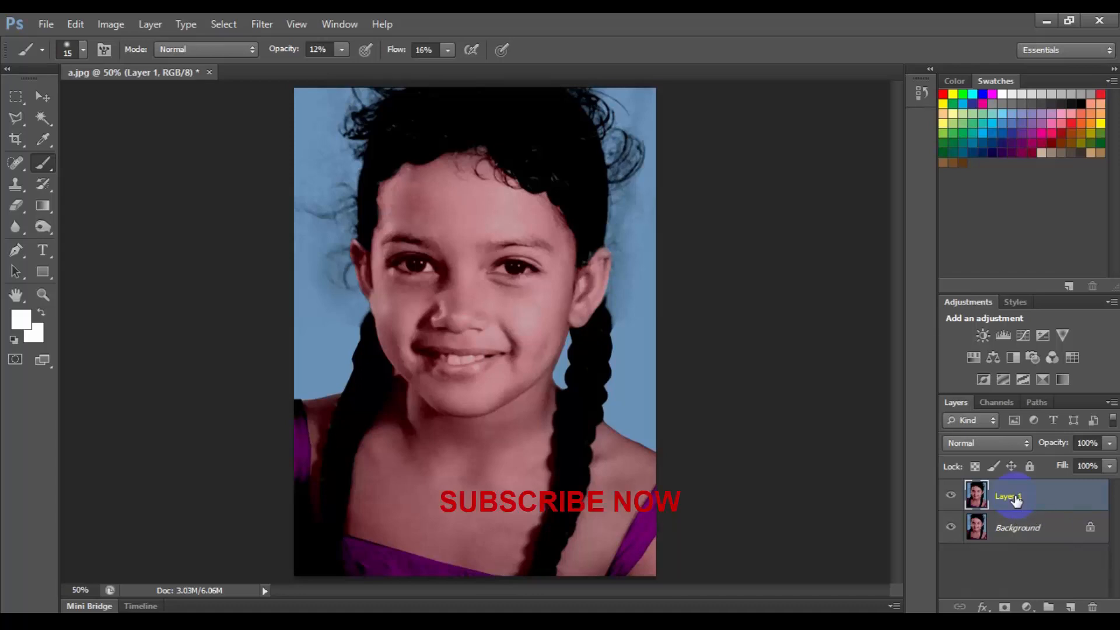
Invert the colours of the duplicated portrait layer and set its blend mode to Vivid Light
{"action": "key", "text": "ctrl+i"}
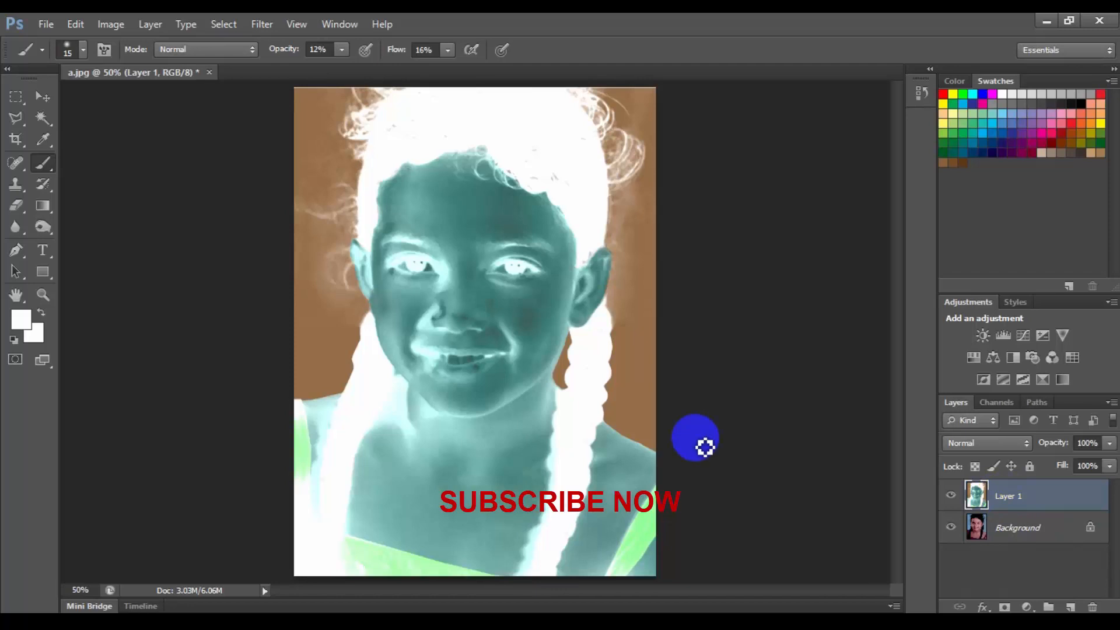
{"action": "left_click_drag", "start_coordinate": [498, 267], "coordinate": [525, 266]}
{"action": "key", "text": "ctrl+z"}
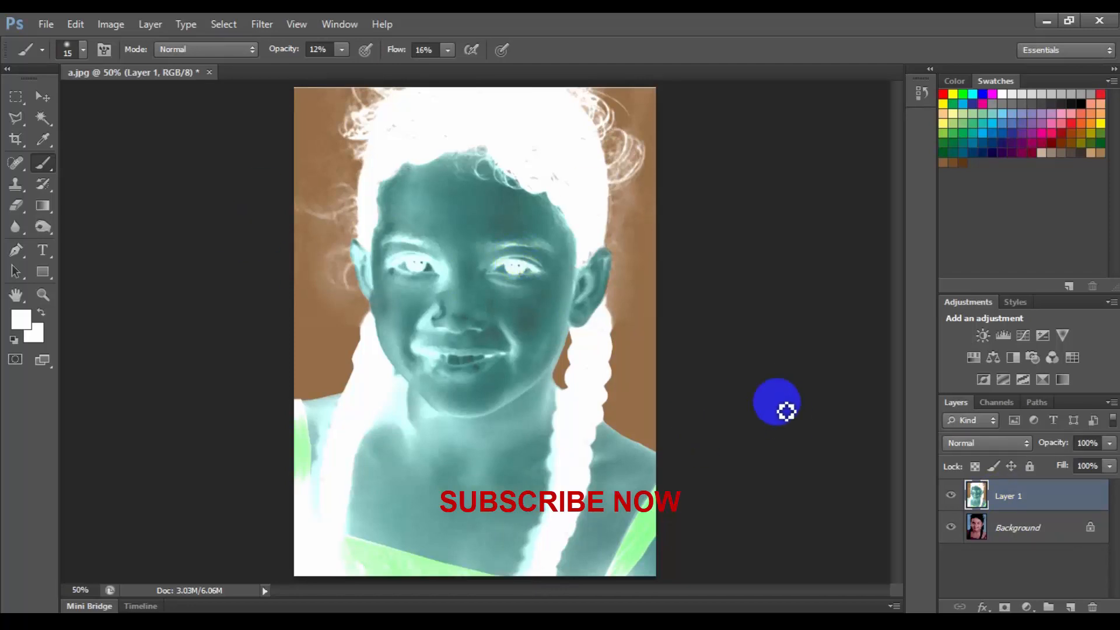
{"action": "left_click", "coordinate": [985, 445]}
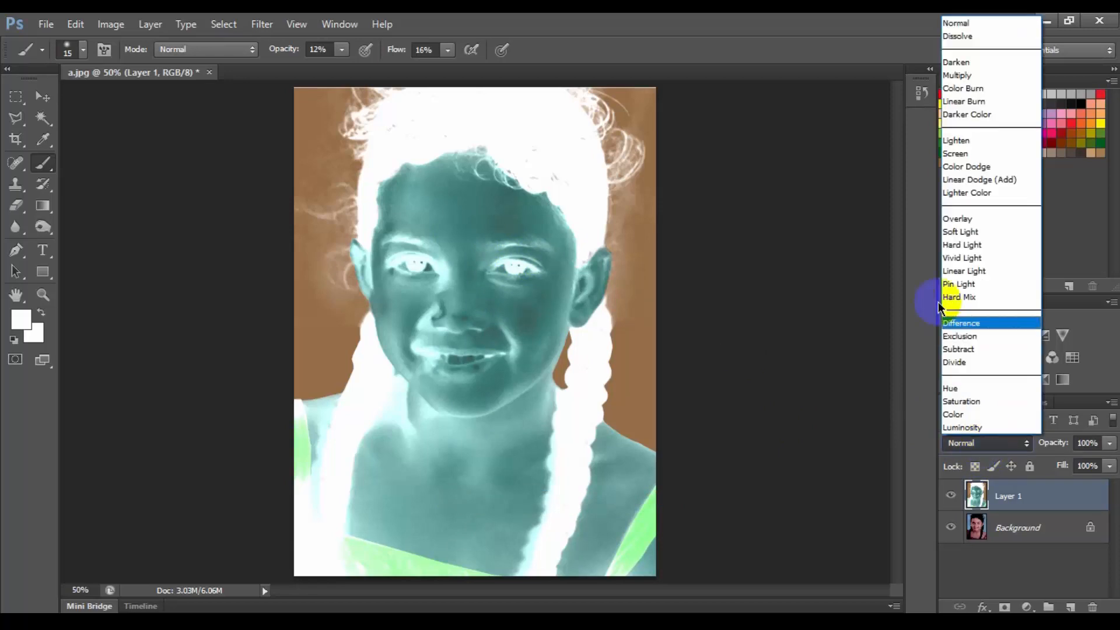
{"action": "left_click", "coordinate": [973, 262]}
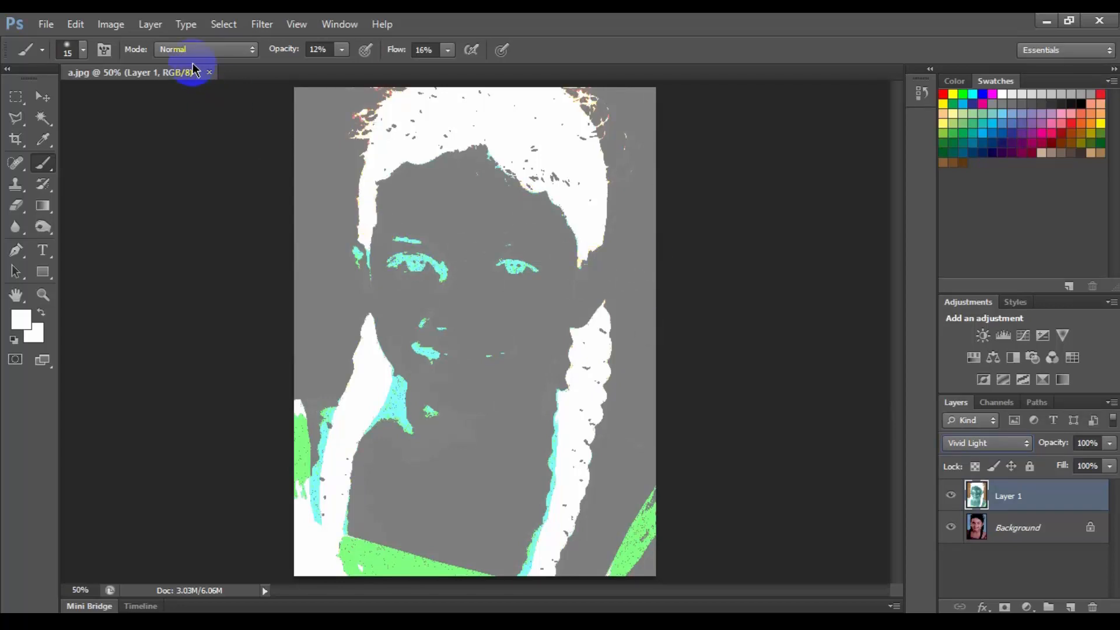
Apply a High Pass filter with a radius of 6.6 pixels to the inverted layer
{"action": "left_click", "coordinate": [262, 27]}
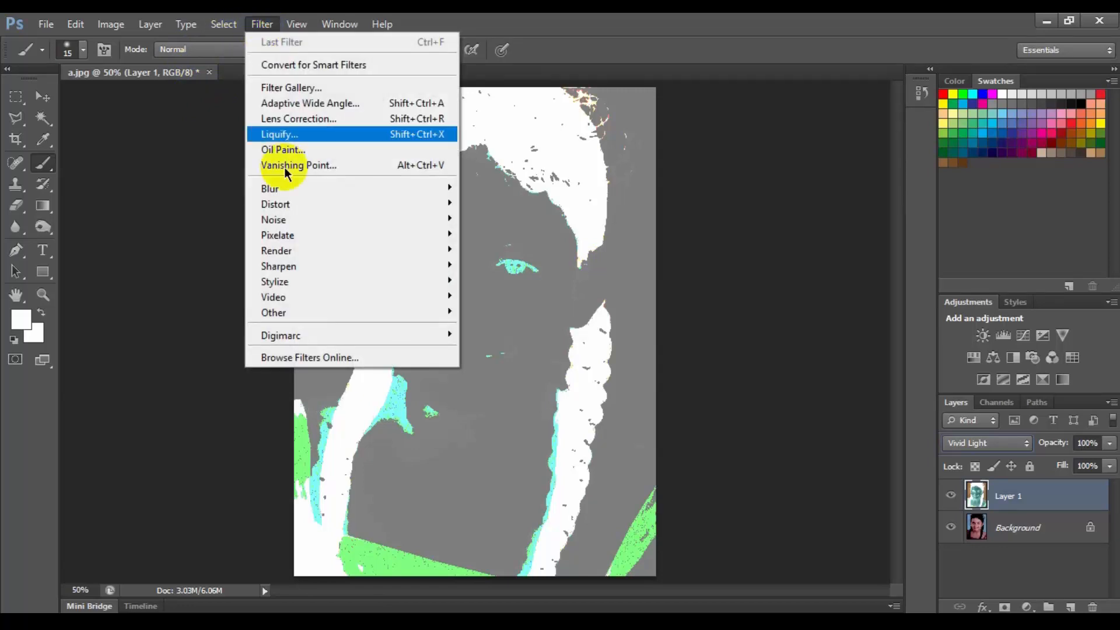
{"action": "mouse_move", "coordinate": [321, 313]}
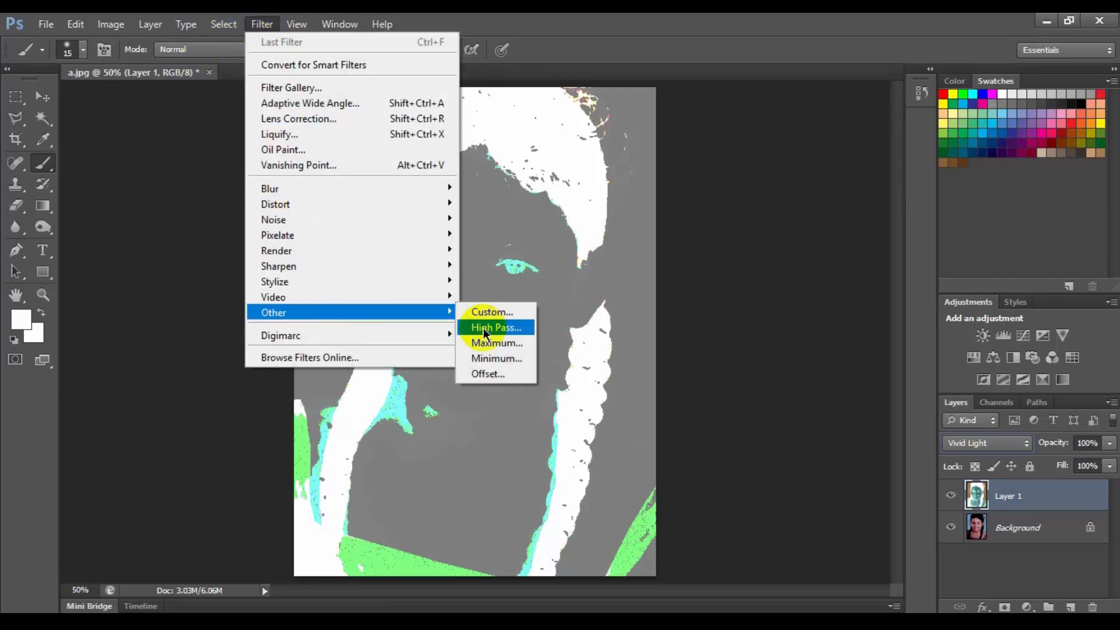
{"action": "left_click", "coordinate": [509, 331]}
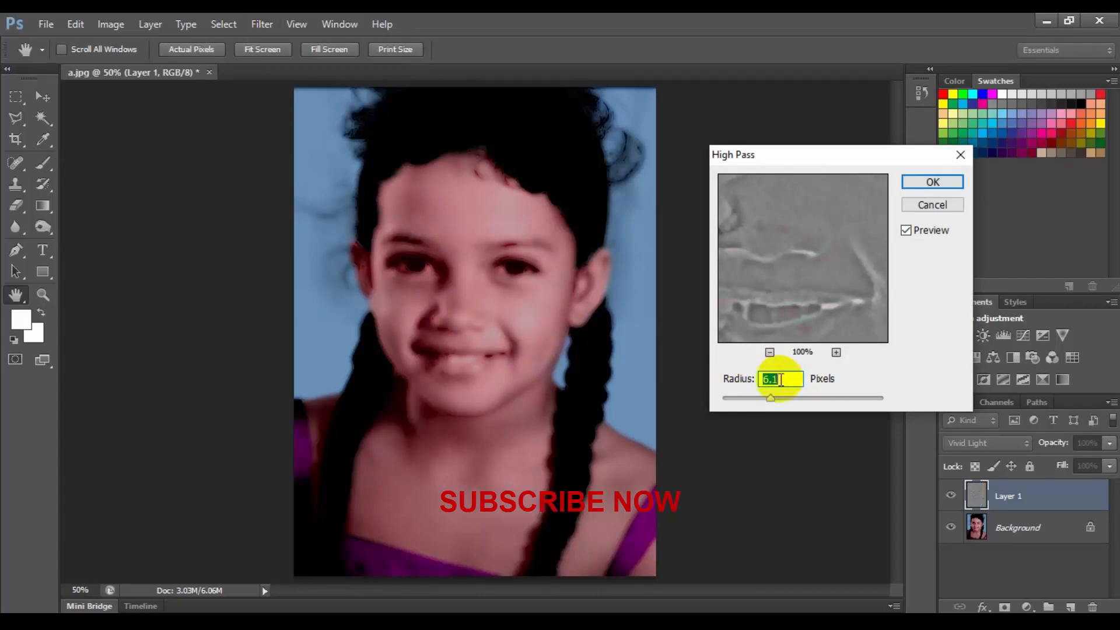
{"action": "left_click_drag", "start_coordinate": [770, 398], "coordinate": [782, 401]}
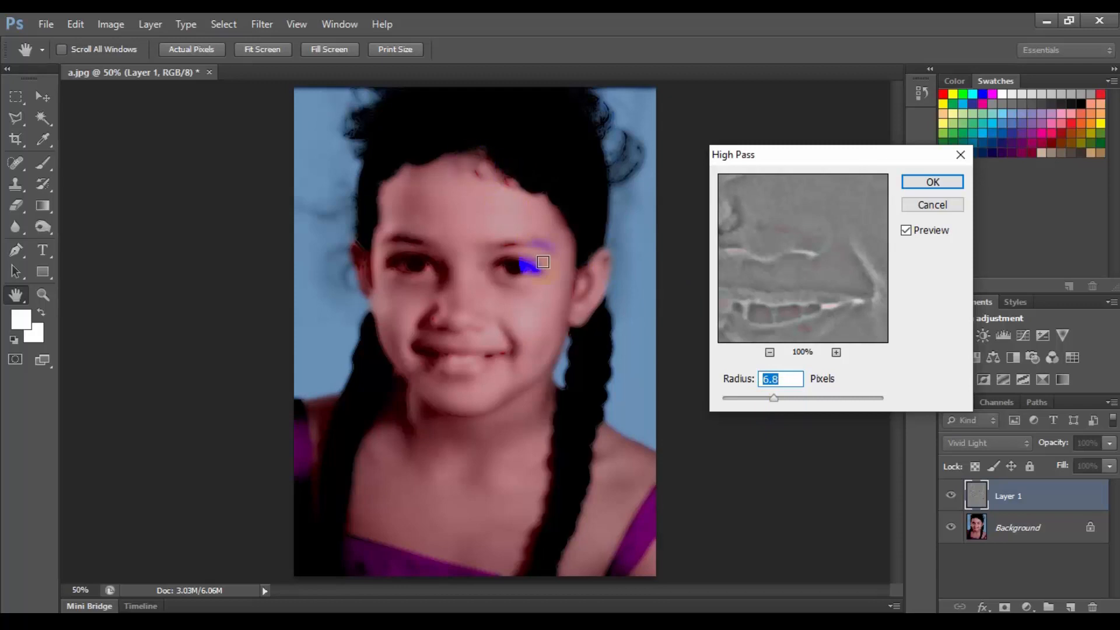
{"action": "mouse_move", "coordinate": [774, 398]}
{"action": "left_mouse_down"}
{"action": "mouse_move", "coordinate": [732, 400]}
{"action": "mouse_move", "coordinate": [775, 402]}
{"action": "left_mouse_up"}
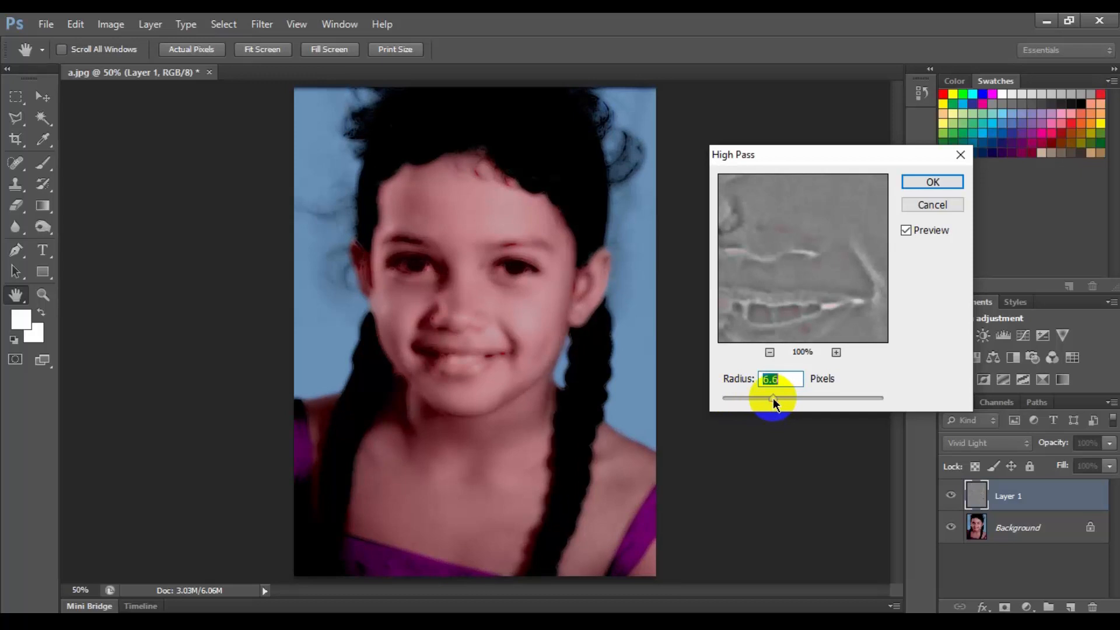
{"action": "left_click", "coordinate": [931, 182]}
{"action": "key", "text": "b"}
{"action": "left_click", "coordinate": [388, 111]}
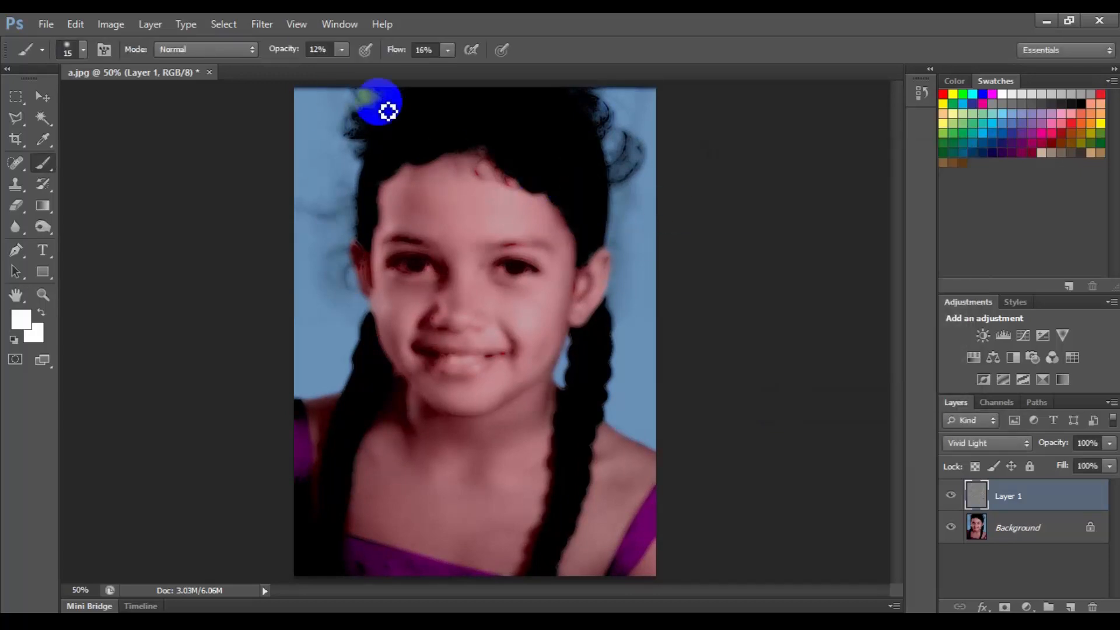
Apply a Gaussian Blur with a radius of 1000 pixels to the High Pass layer
{"action": "left_click", "coordinate": [260, 26]}
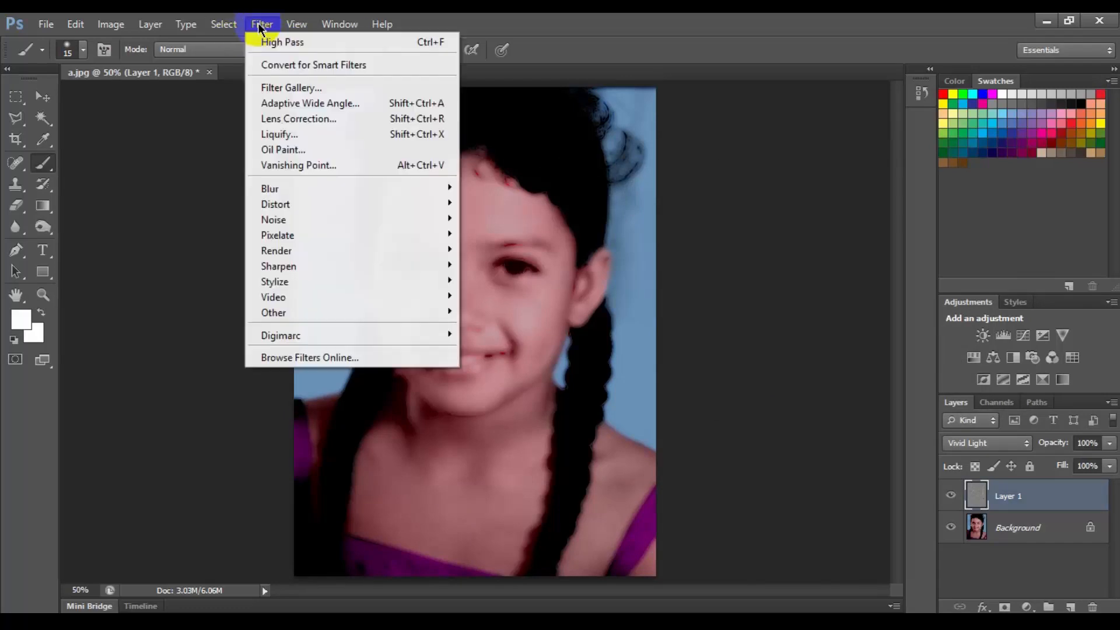
{"action": "mouse_move", "coordinate": [331, 185]}
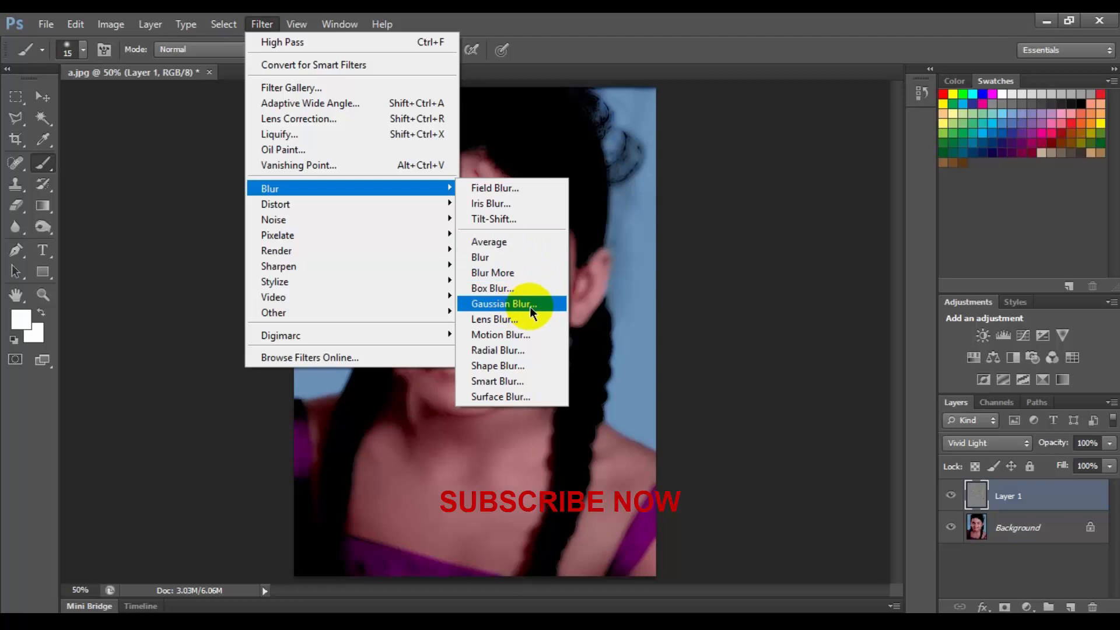
{"action": "left_click", "coordinate": [505, 304]}
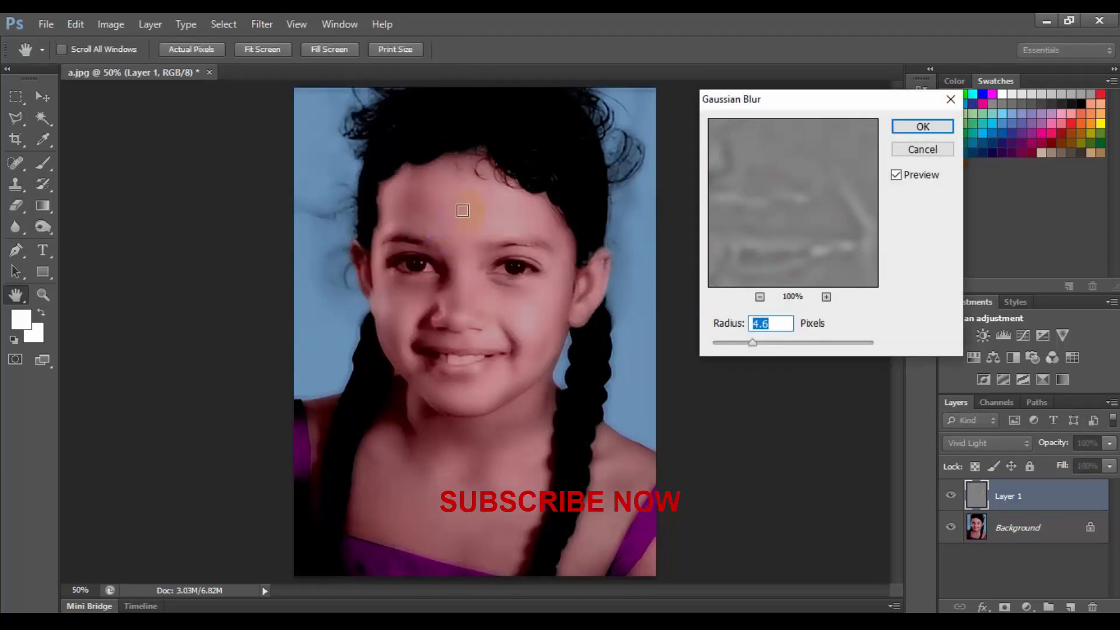
{"action": "left_click_drag", "start_coordinate": [753, 343], "coordinate": [868, 347]}
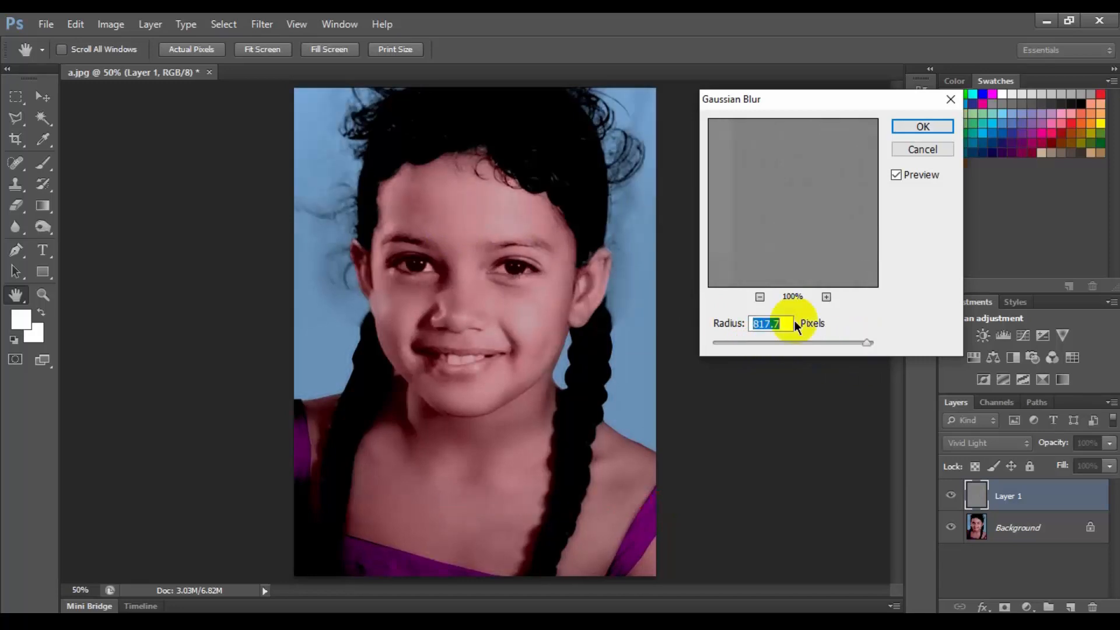
{"action": "left_click_drag", "start_coordinate": [866, 346], "coordinate": [873, 349]}
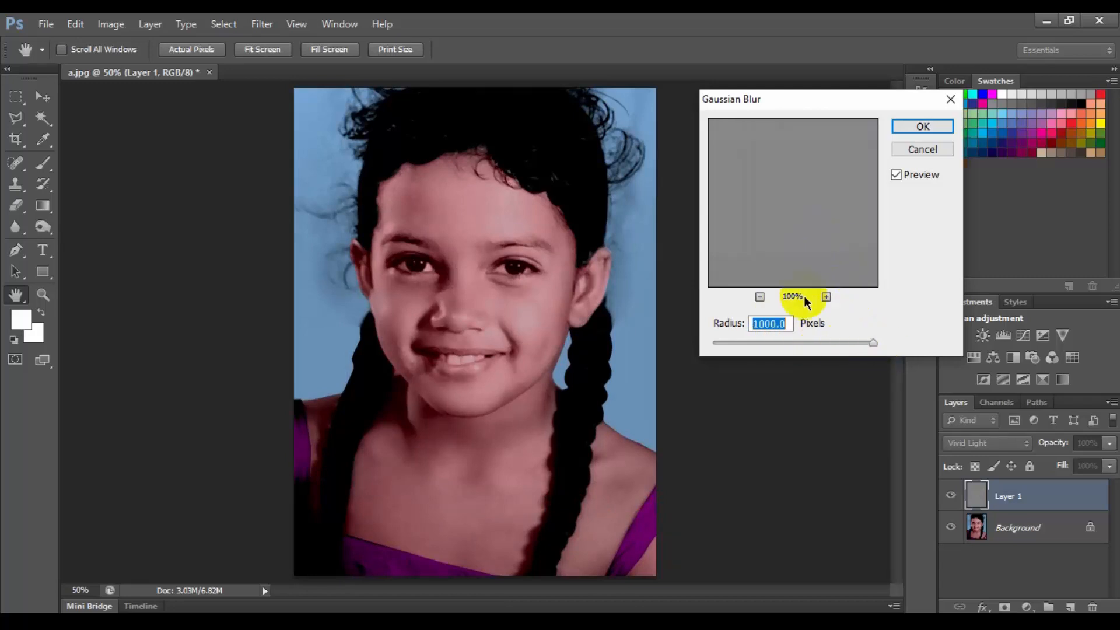
{"action": "left_click", "coordinate": [920, 127]}
{"action": "key", "text": "b"}
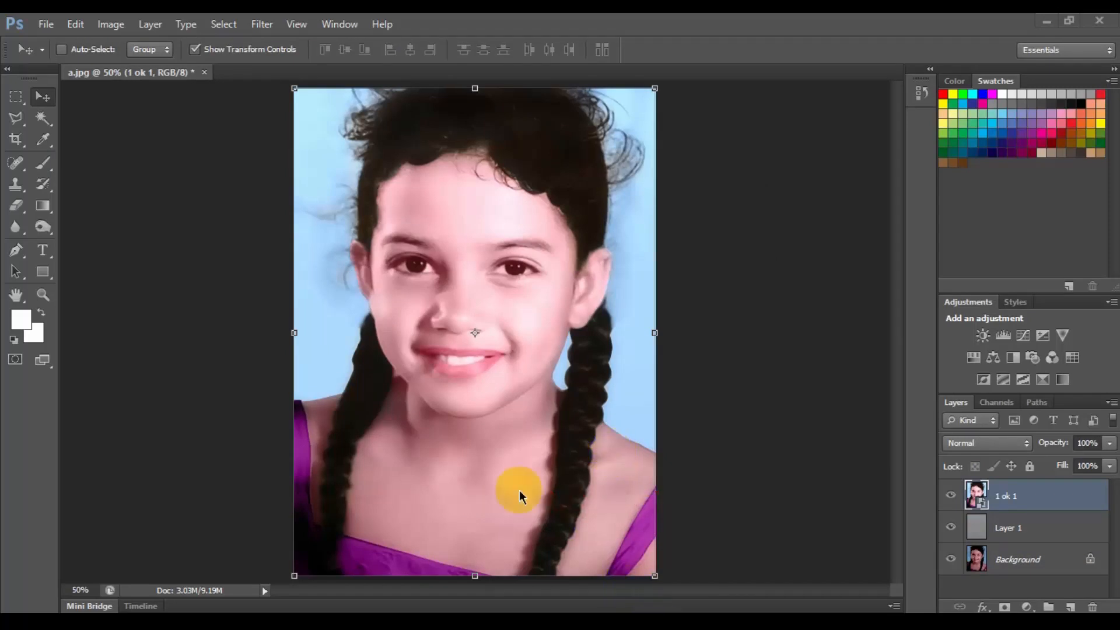
Open the original a.jpg in Photos and place its window beside the edited portrait in Photoshop to compare them
{"action": "left_click", "coordinate": [1067, 22]}
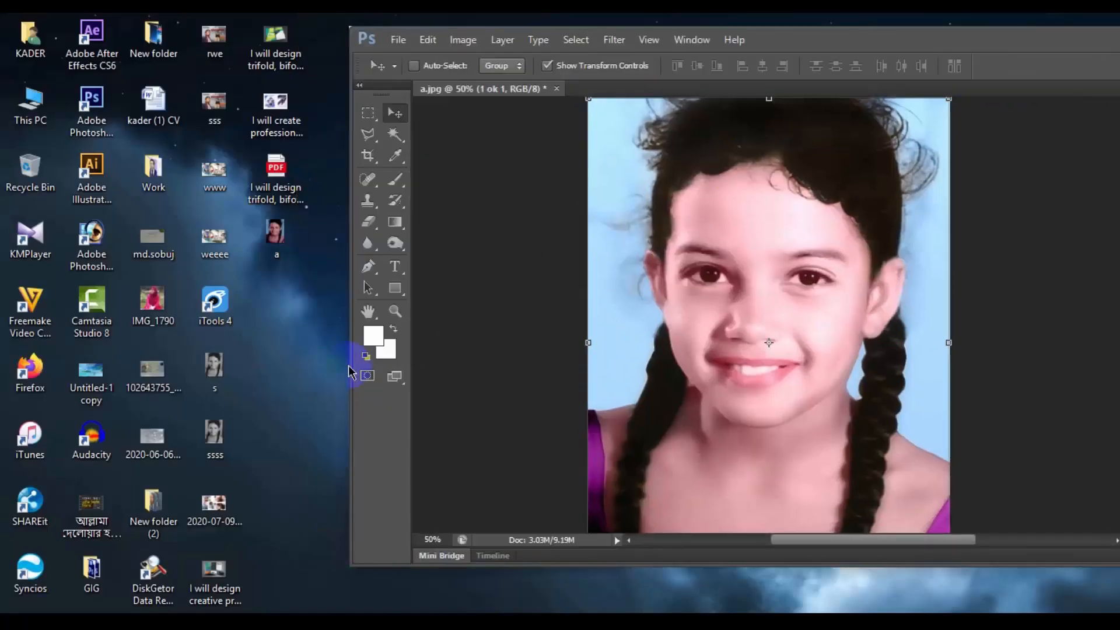
{"action": "double_click", "coordinate": [278, 240]}
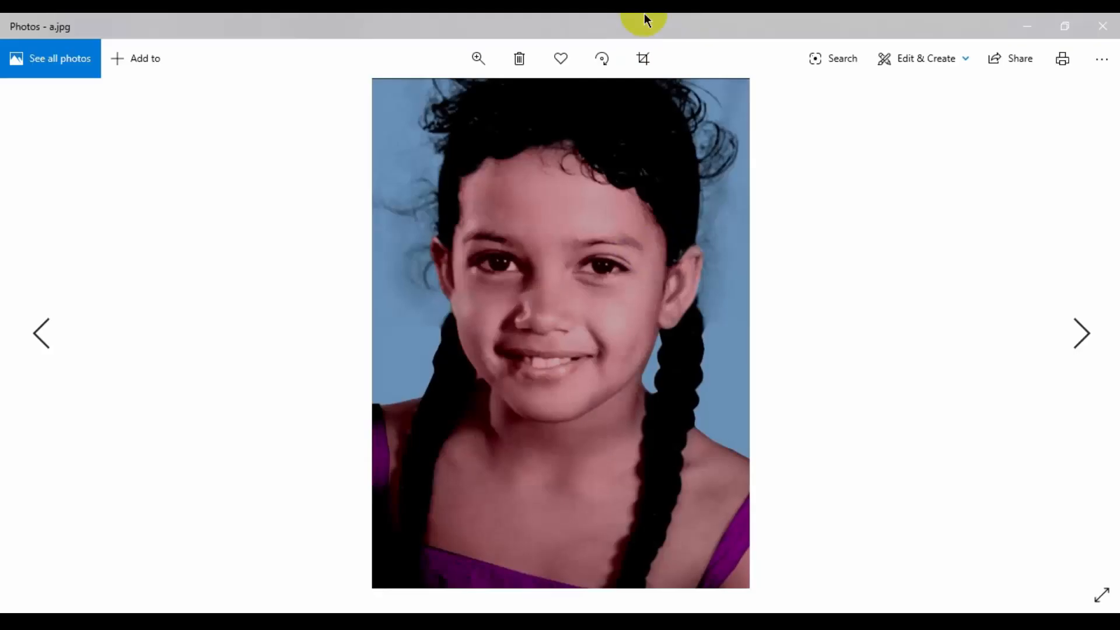
{"action": "left_click_drag", "start_coordinate": [645, 15], "coordinate": [641, 42]}
{"action": "left_click_drag", "start_coordinate": [530, 55], "coordinate": [388, 46]}
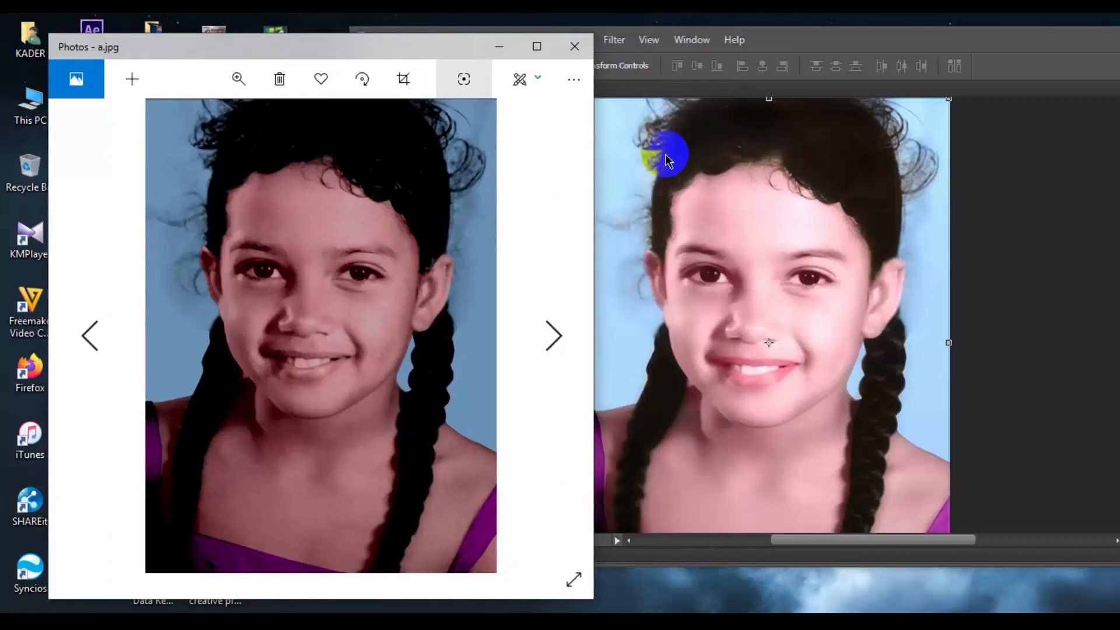
{"action": "left_click", "coordinate": [754, 313]}
{"action": "left_click", "coordinate": [267, 317]}
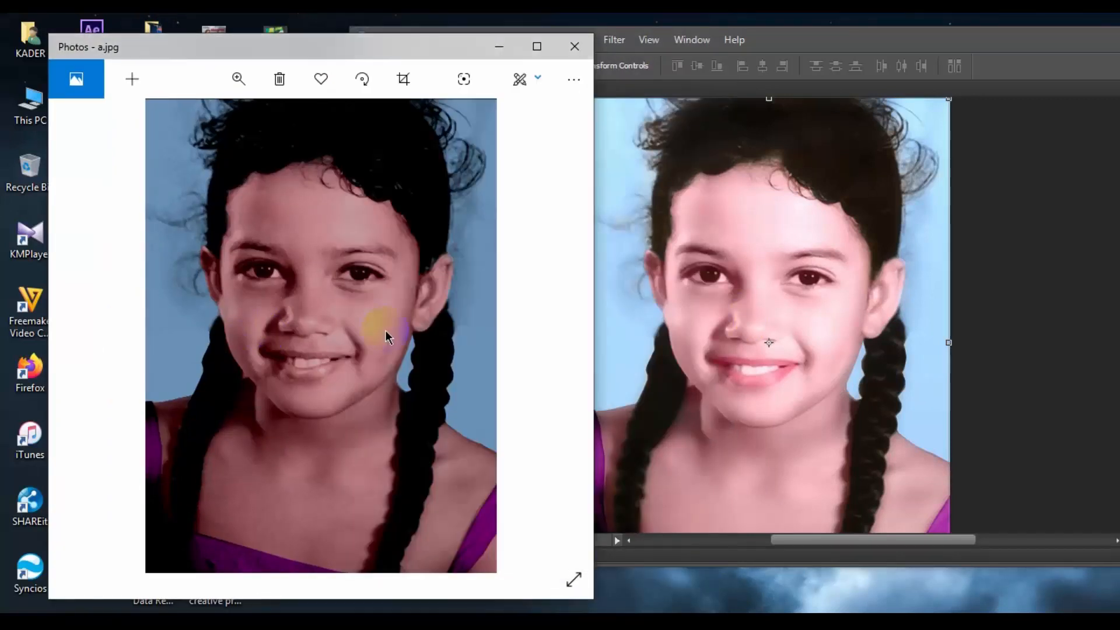